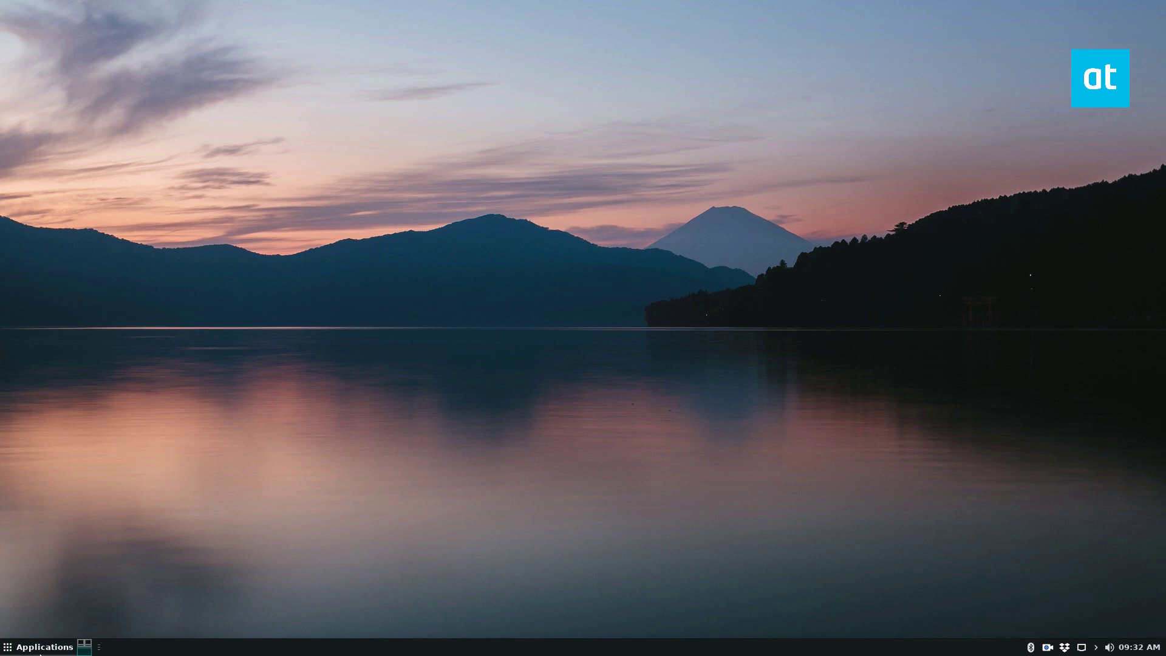
# Launch a terminal and run 'sudo dnf install pavucontrol -y', correcting the mistyped apt command
pyautogui.click(41, 646)
pyautogui.click(39, 595)
pyautogui.moveTo(361, 4); pyautogui.dragTo(757, 138)
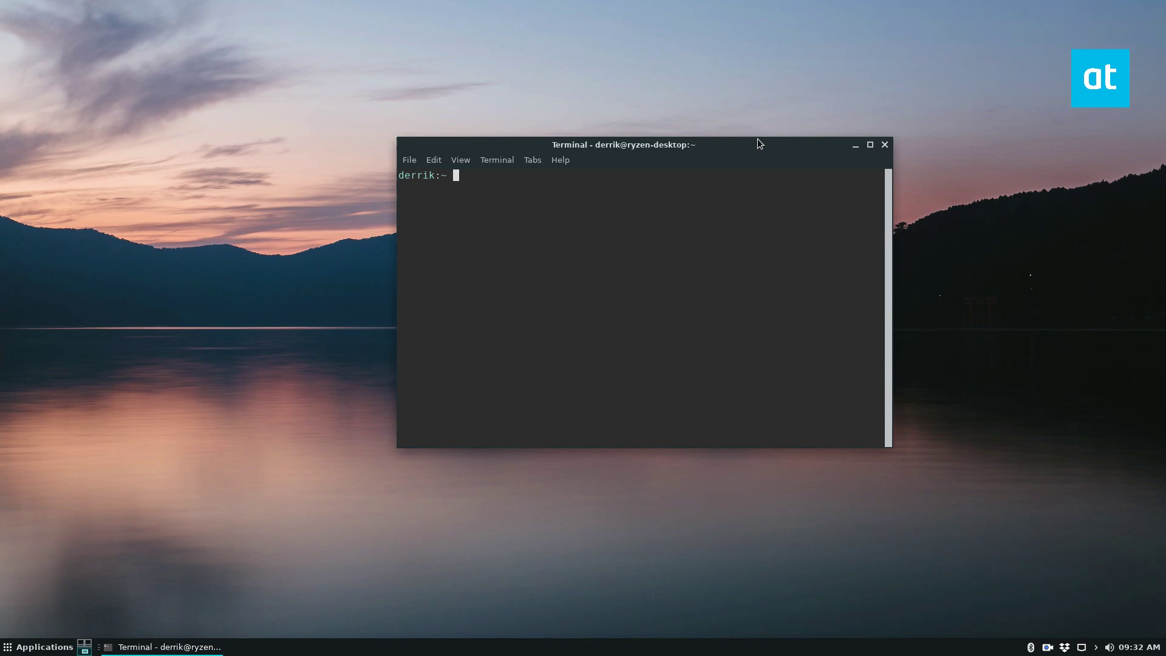
pyautogui.write('sudo')
pyautogui.write(' apt in')
pyautogui.press('BackSpace')
pyautogui.press('BackSpace')
pyautogui.press('BackSpace')
pyautogui.press('BackSpace')
pyautogui.press('BackSpace')
pyautogui.press('BackSpace')
pyautogui.write('dnf ')
pyautogui.write('install')
pyautogui.write(' pavucontrol -y')
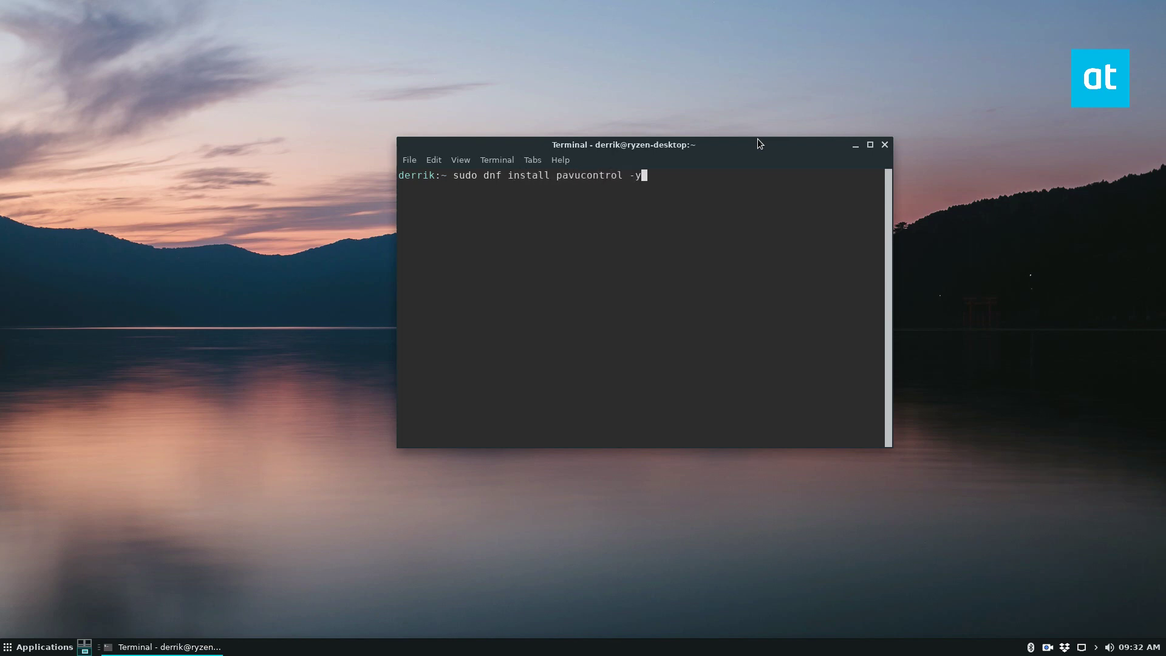
pyautogui.press('Return')
pyautogui.press('Return')
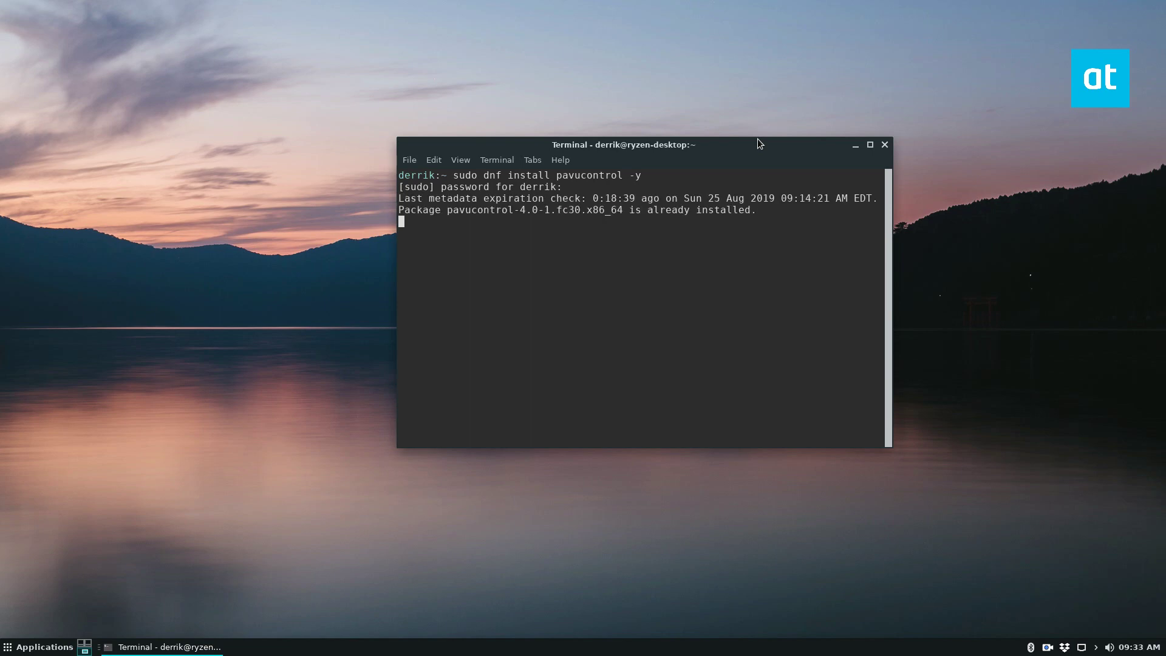
# Minimize the terminal, start PulseAudio Volume Control from the Multimedia menu, and maximize it
pyautogui.click(854, 144)
pyautogui.click(41, 647)
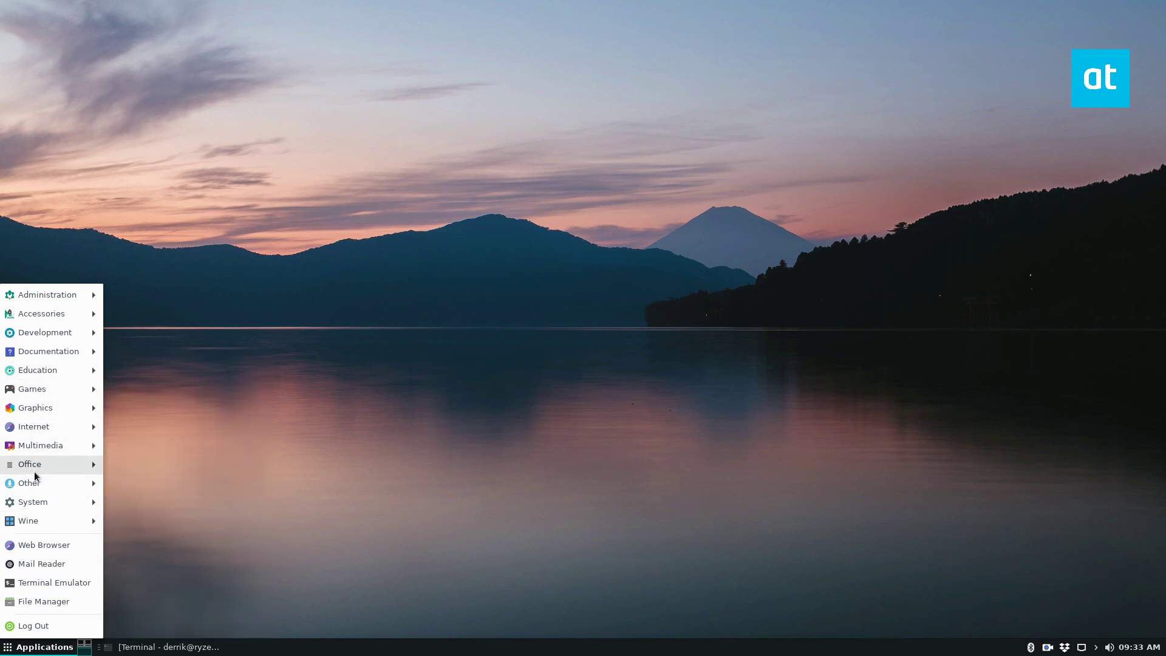
pyautogui.moveTo(40, 445)
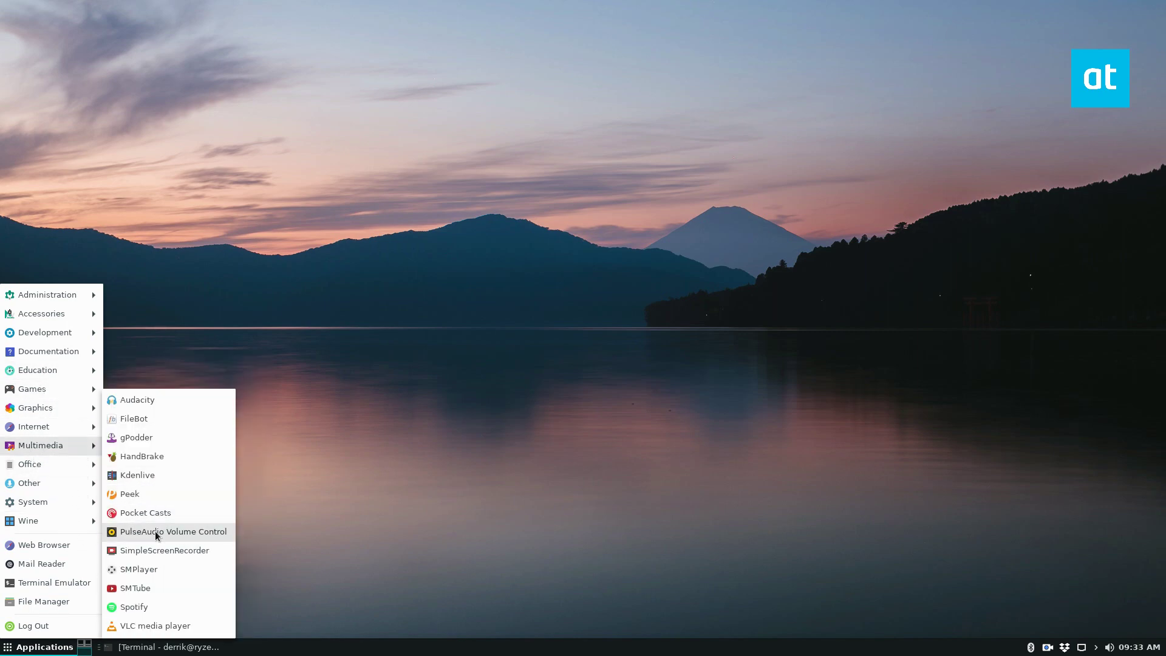
pyautogui.click(156, 531)
pyautogui.hotkey('alt', 'F10')
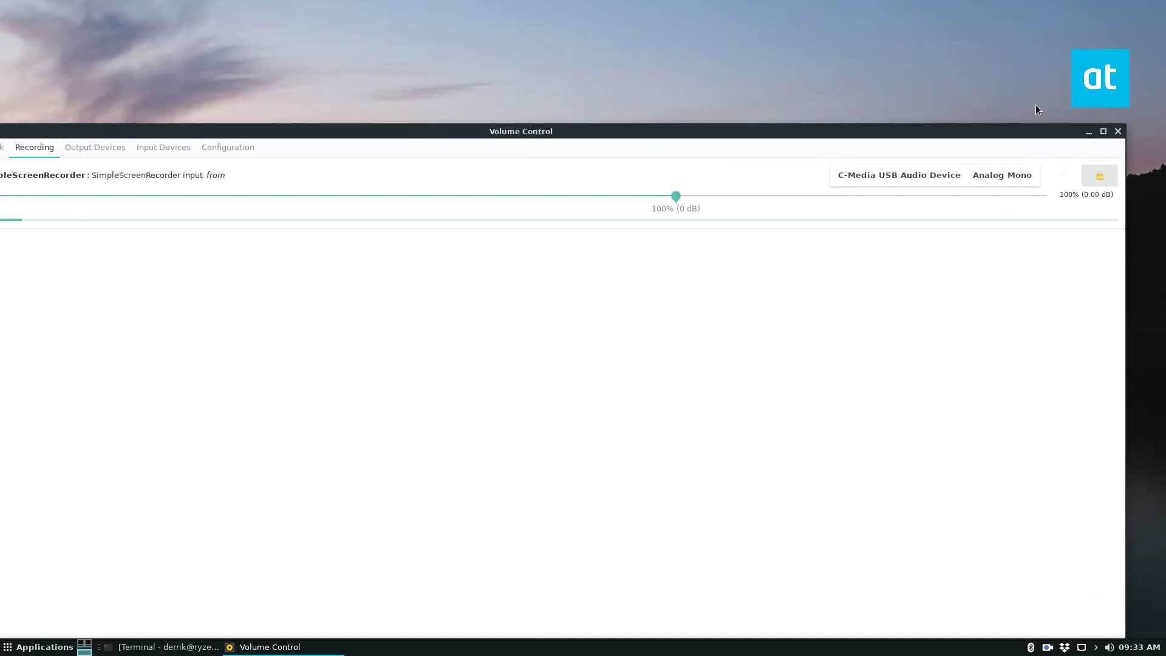
pyautogui.click(1103, 131)
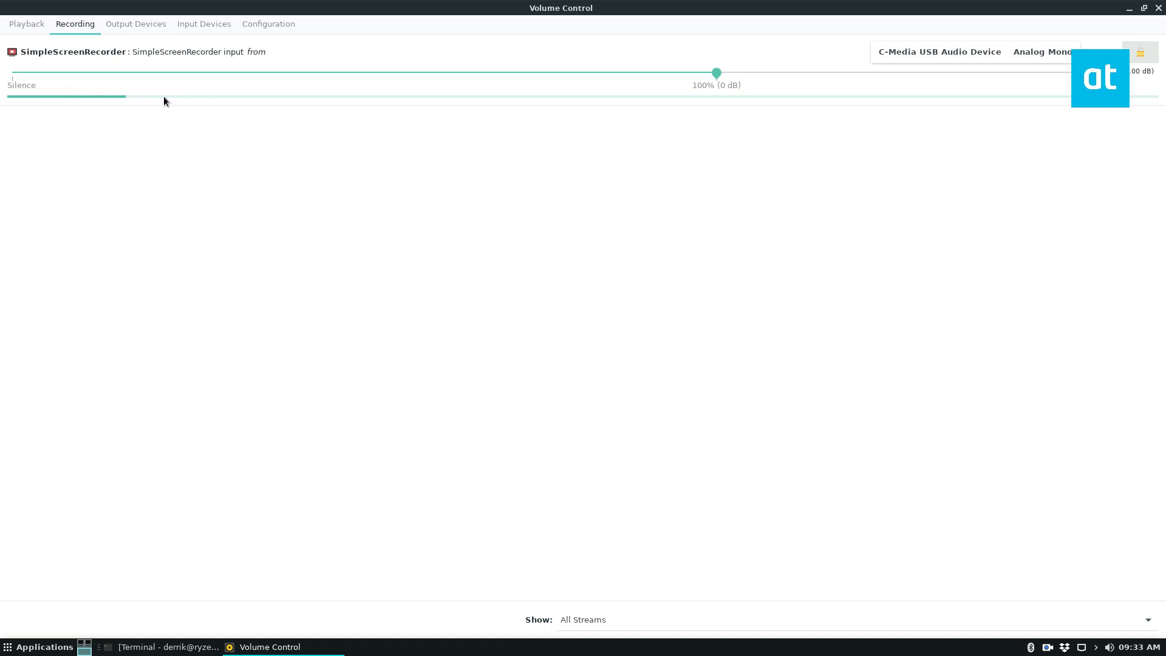
# Look through Output Devices, Playback and Input Devices, then go to Configuration
pyautogui.click(117, 25)
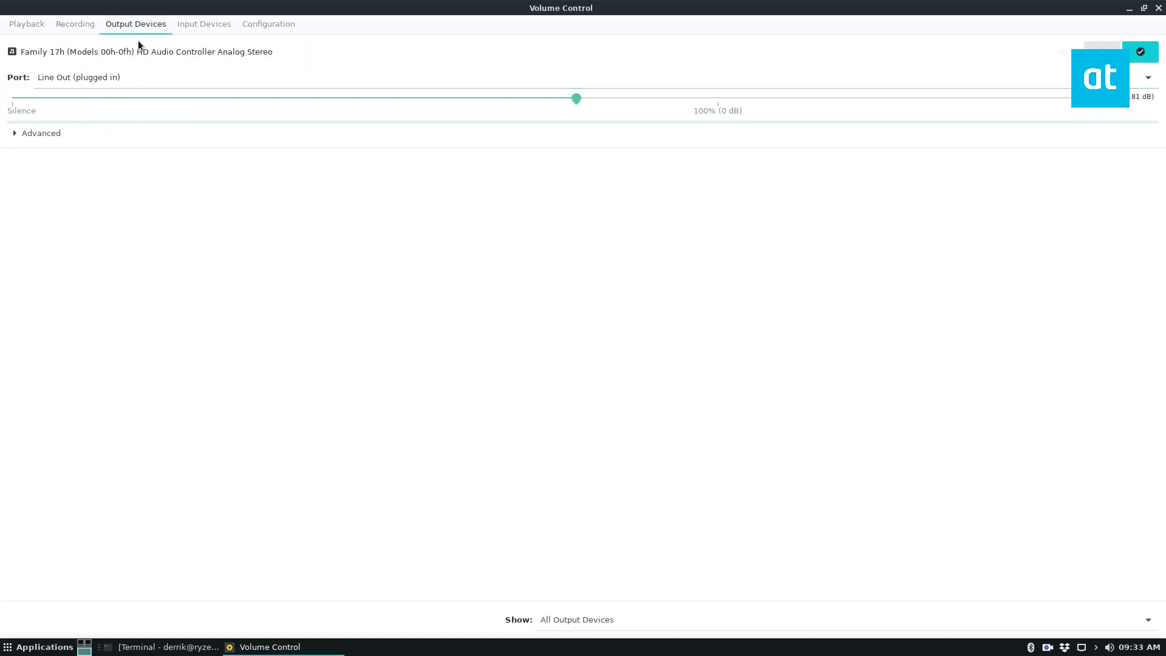
pyautogui.click(35, 30)
pyautogui.click(203, 24)
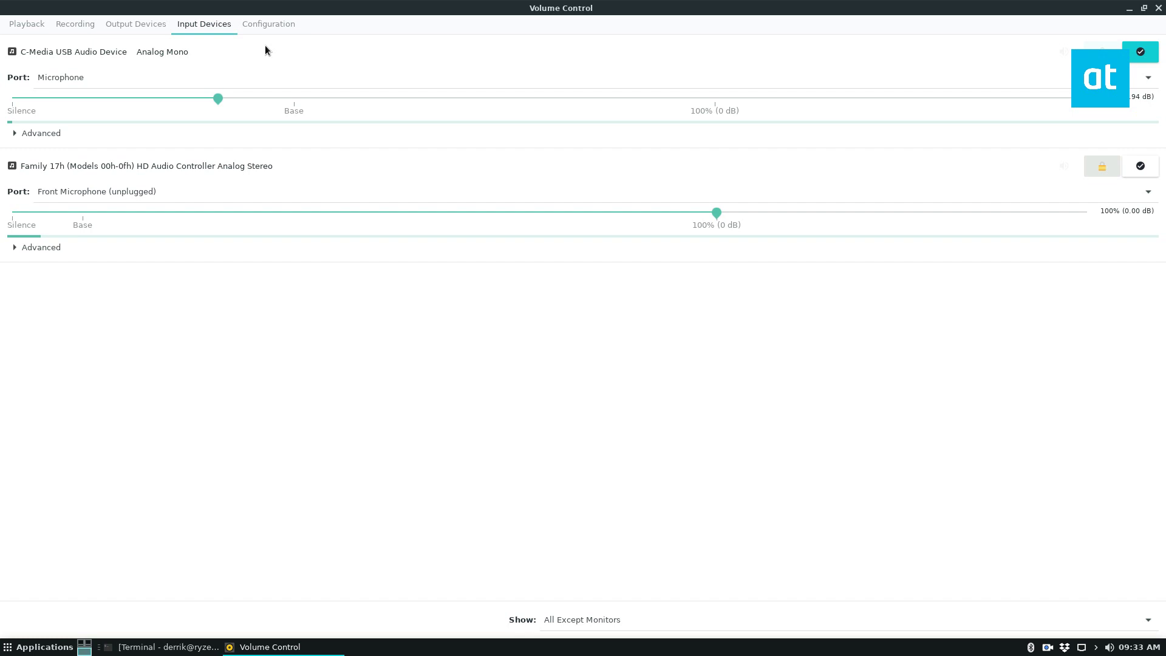
pyautogui.click(268, 24)
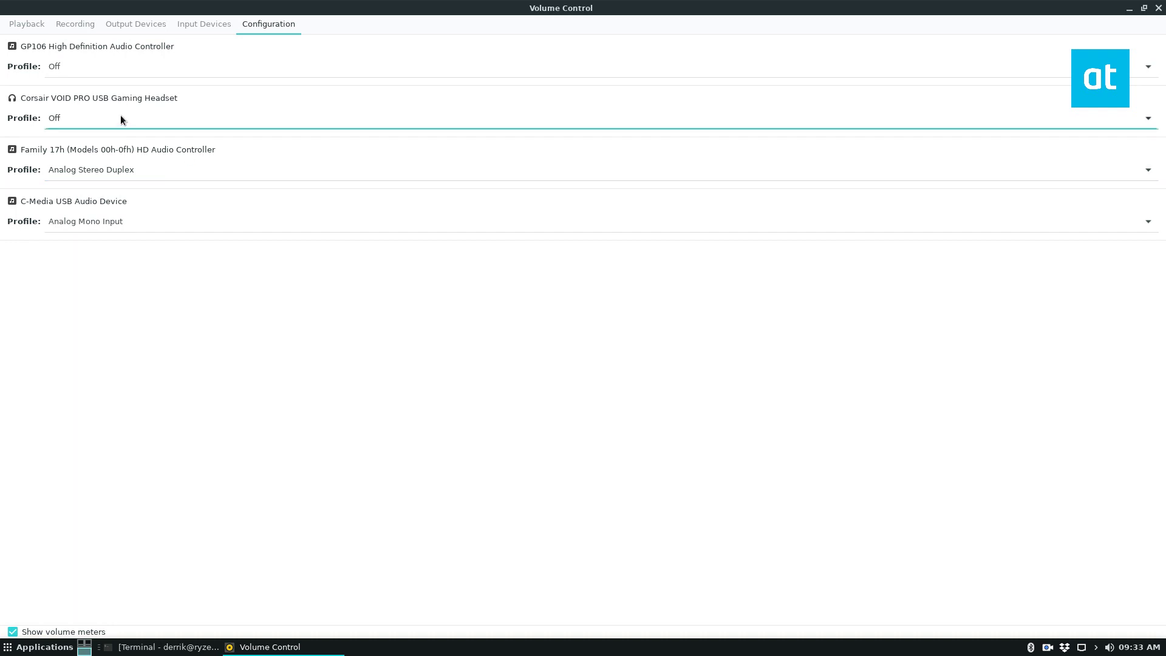
# Set the Corsair VOID PRO profile to Analog Stereo Duplex and the Family 17h profile to Off
pyautogui.click(65, 118)
pyautogui.scroll(2, 113, 79)
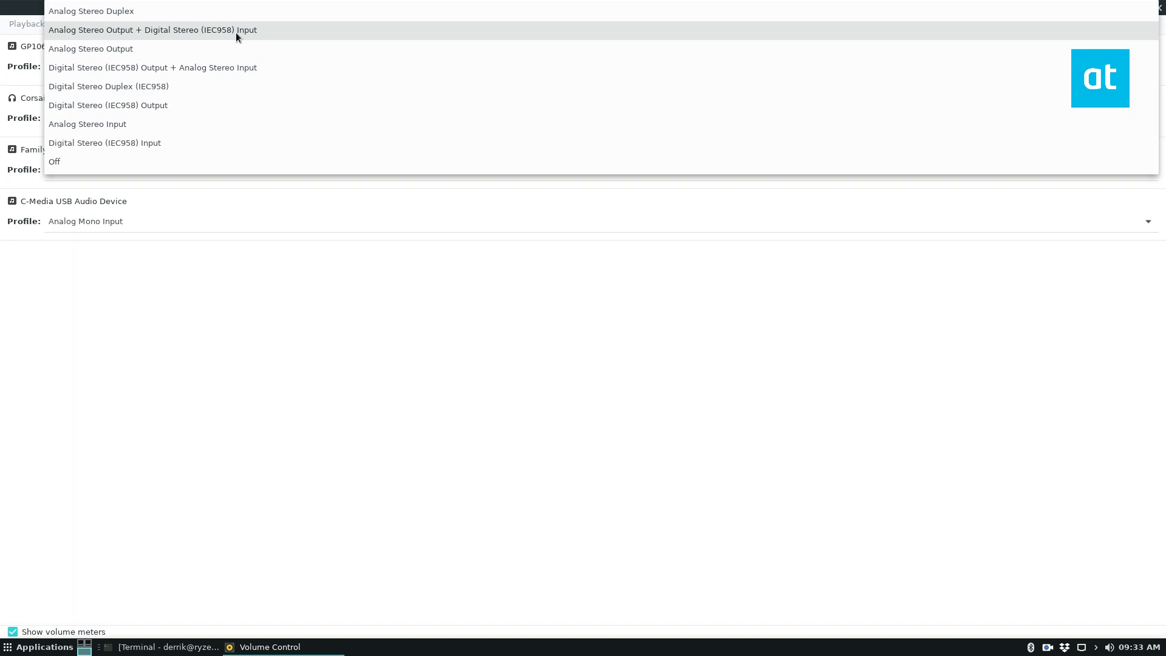
pyautogui.click(134, 11)
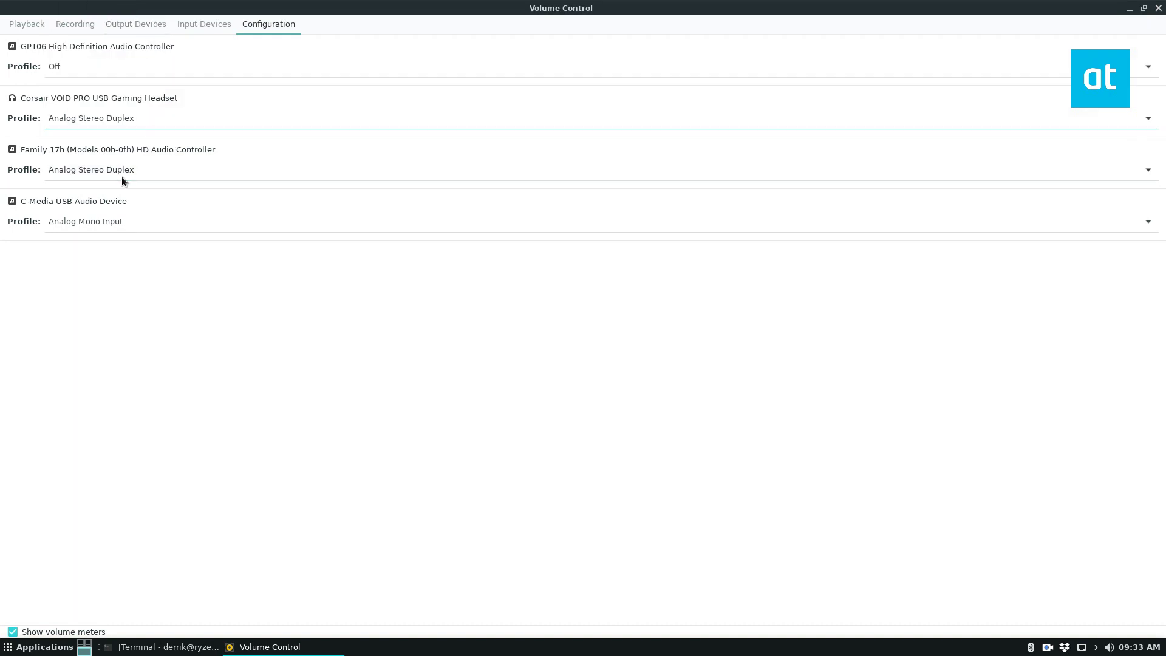
pyautogui.click(82, 170)
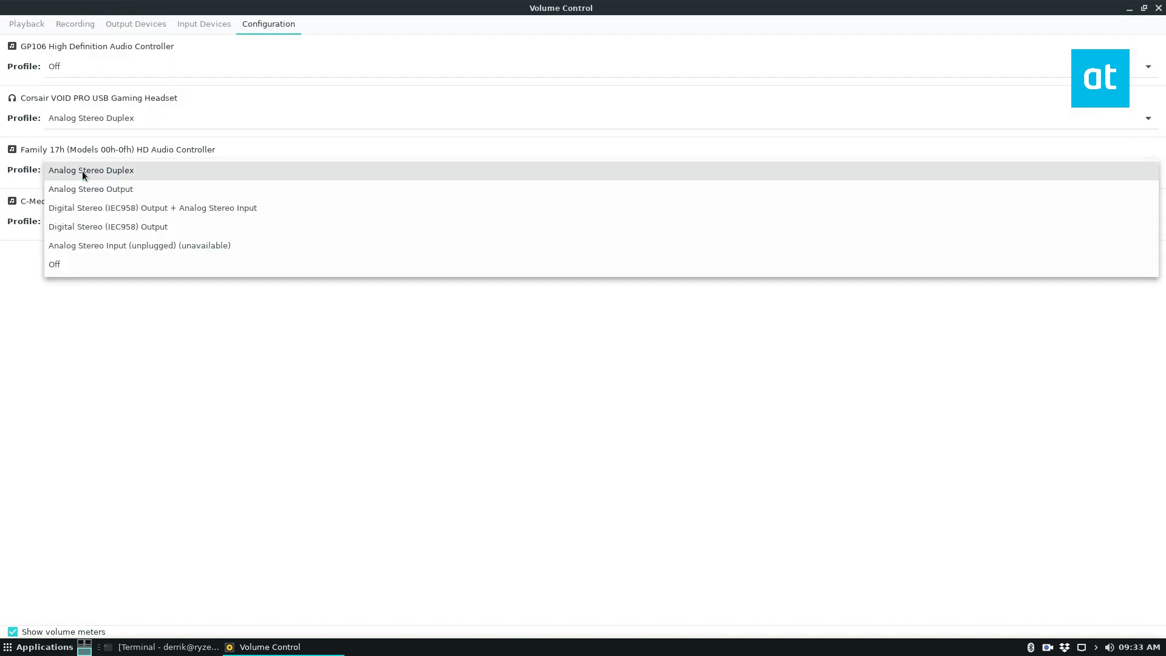
pyautogui.click(109, 265)
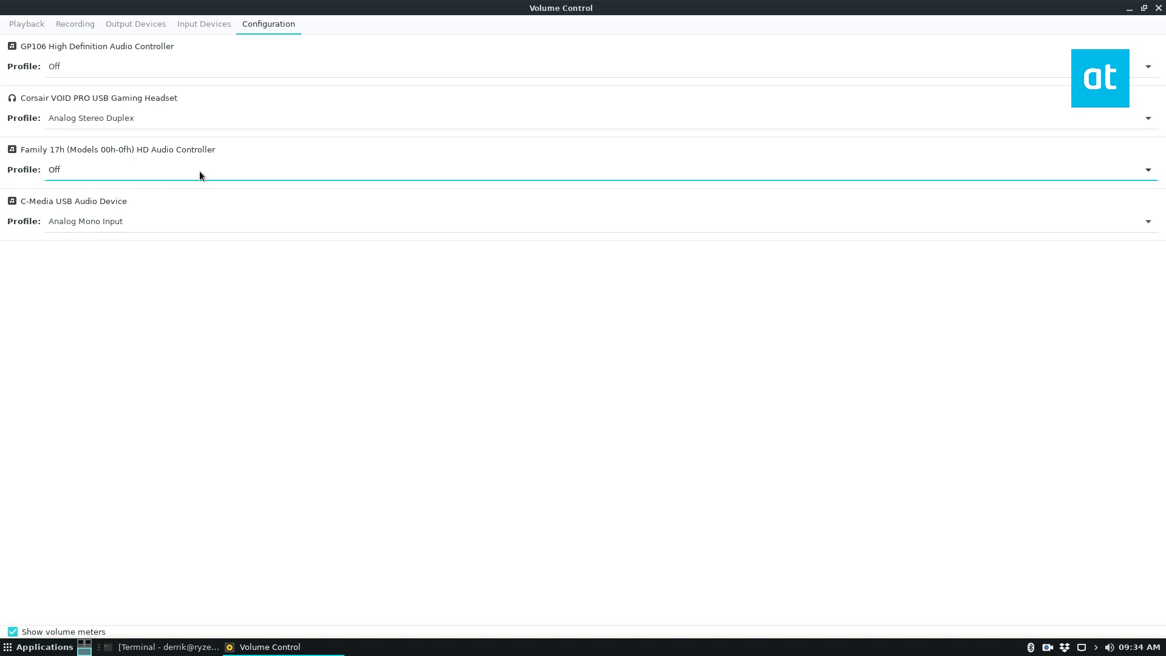
# Set Corsair to Off and Family 17h to Analog Stereo Duplex, then check the tray sound popup
pyautogui.click(156, 123)
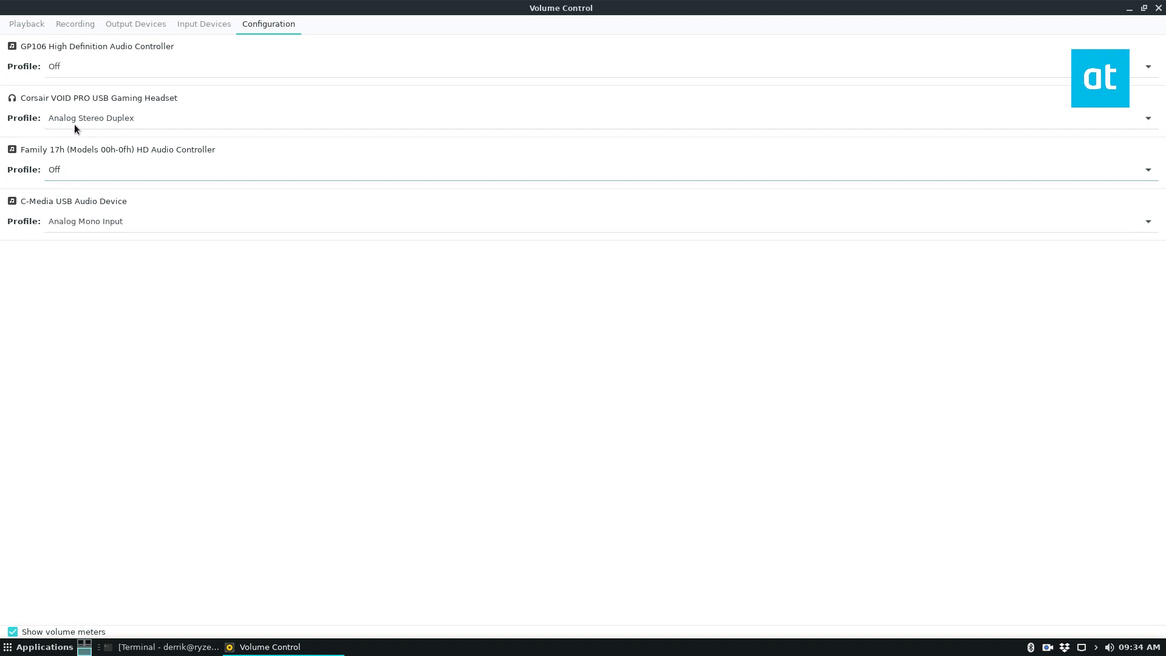
pyautogui.click(71, 120)
pyautogui.click(93, 268)
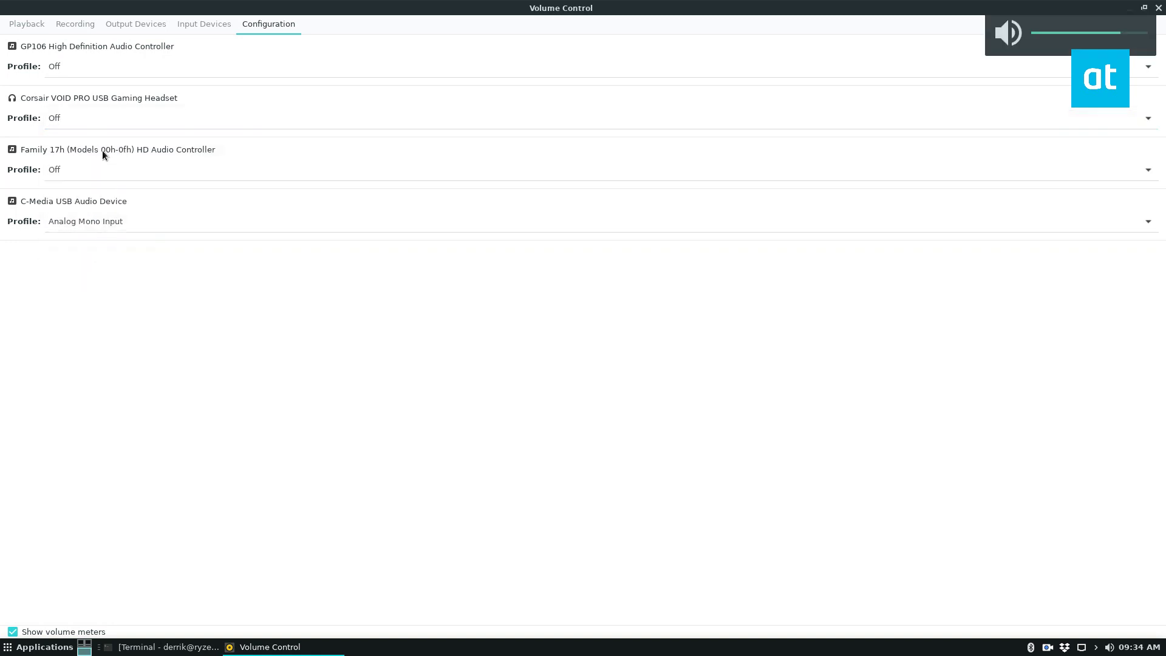
pyautogui.click(92, 170)
pyautogui.click(149, 77)
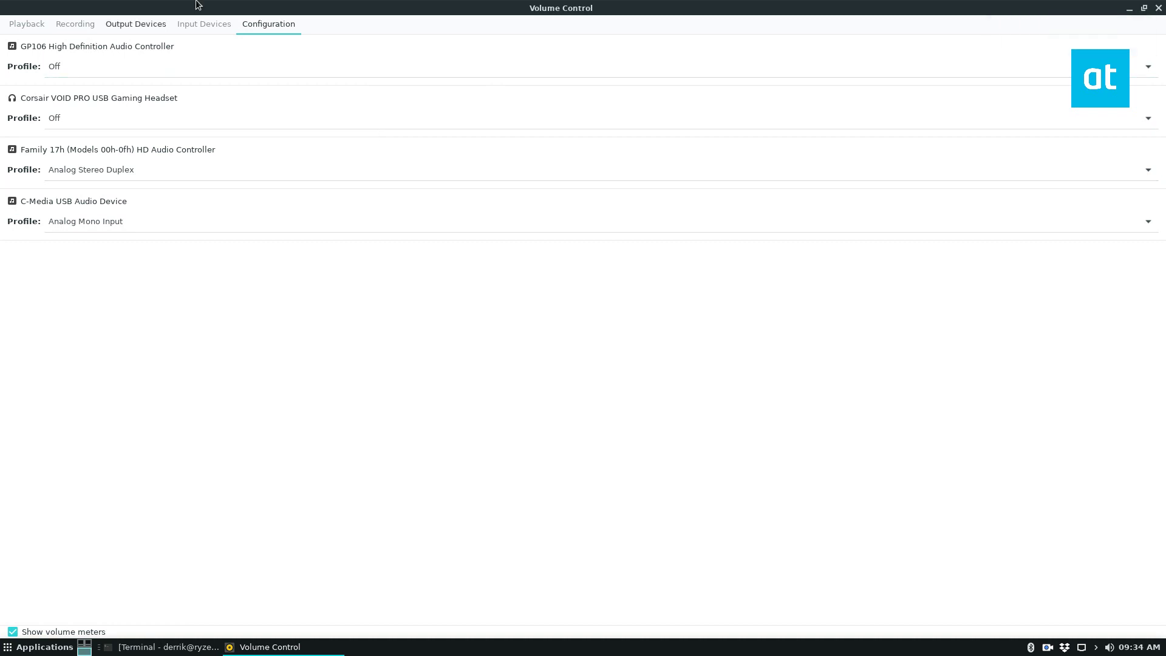
pyautogui.click(1110, 646)
pyautogui.moveTo(1060, 506)
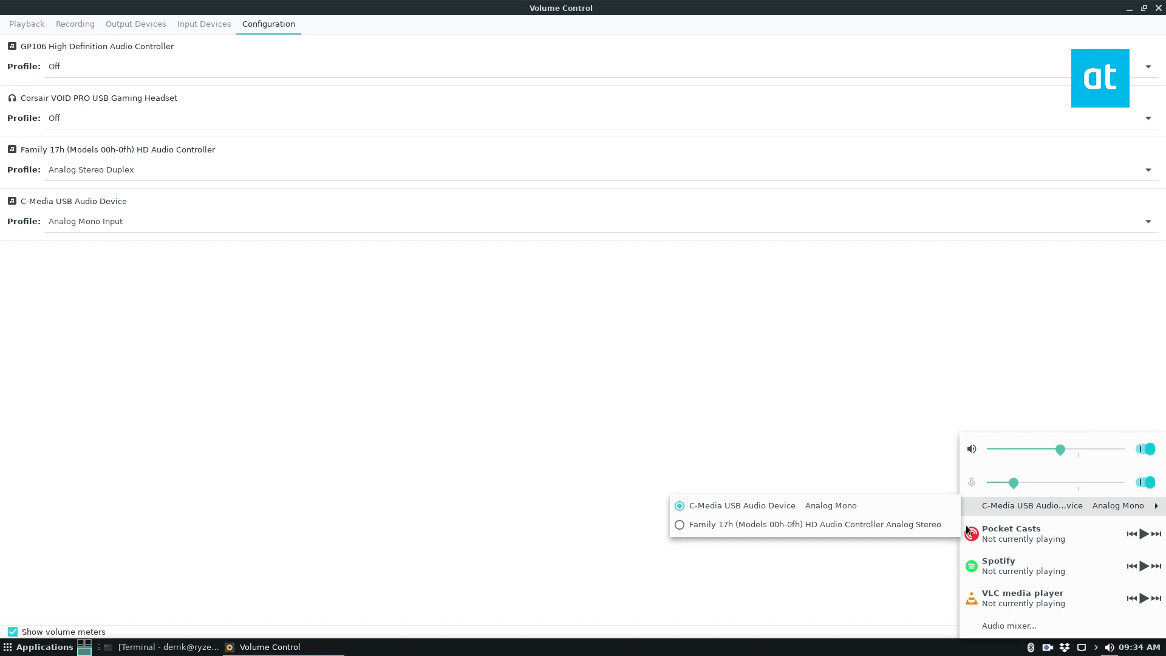
pyautogui.click(996, 624)
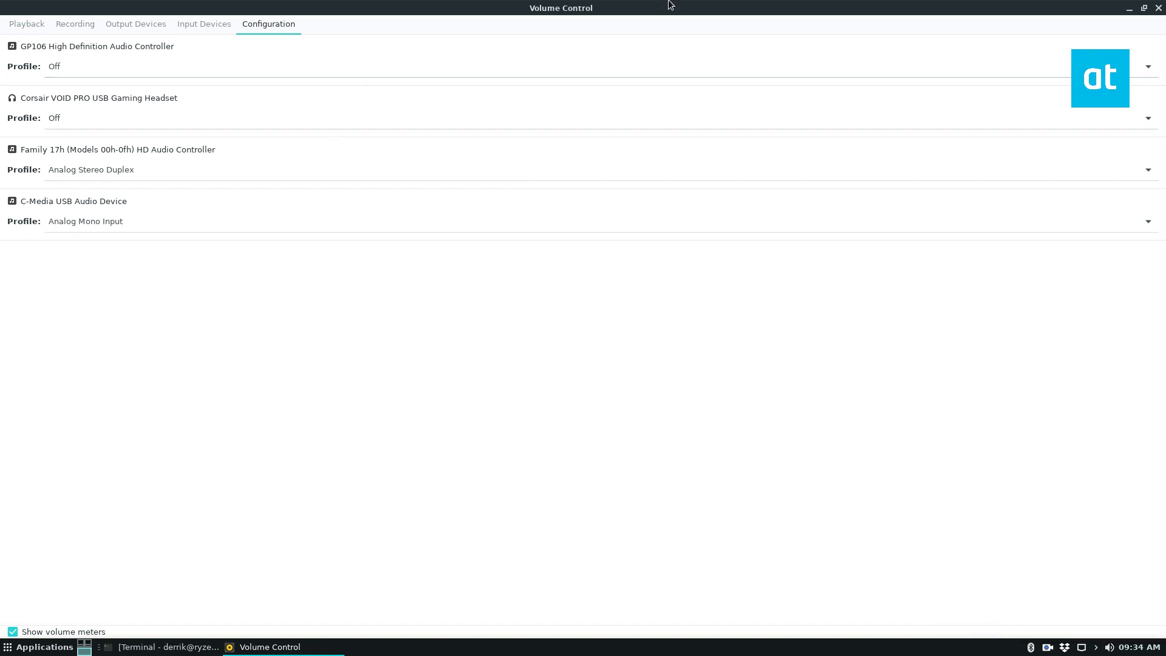
# Shrink the mixer window, move it fully on screen, and glance at the input and output devices
pyautogui.moveTo(669, 6); pyautogui.dragTo(667, 71)
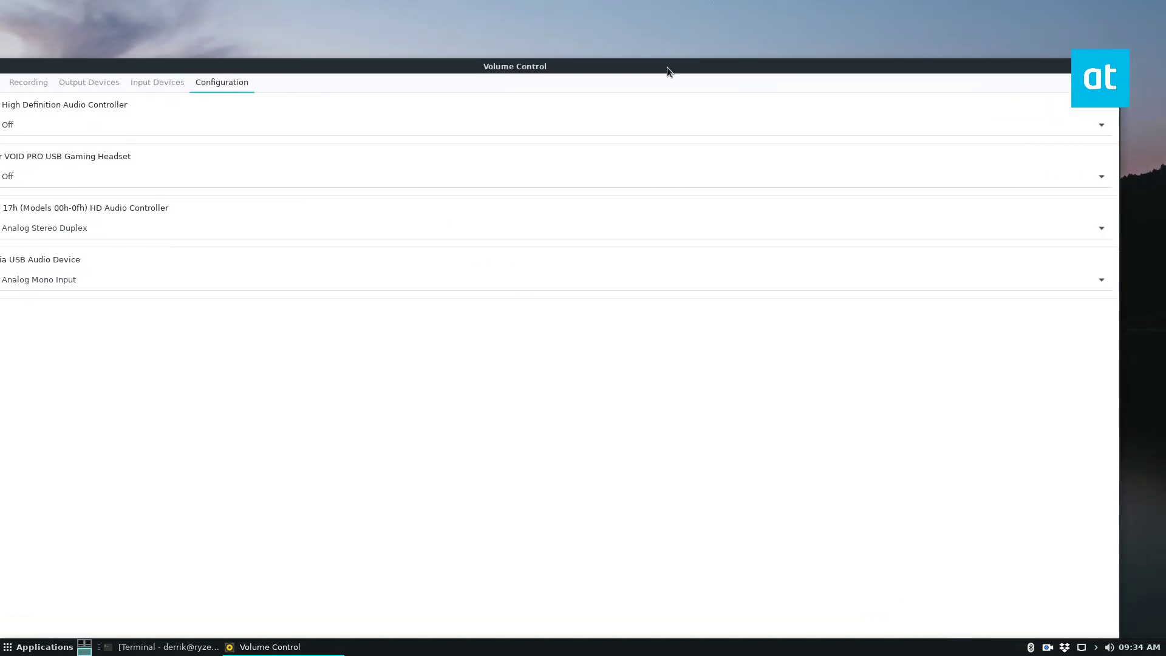
pyautogui.click(677, 53)
pyautogui.click(157, 82)
pyautogui.click(89, 82)
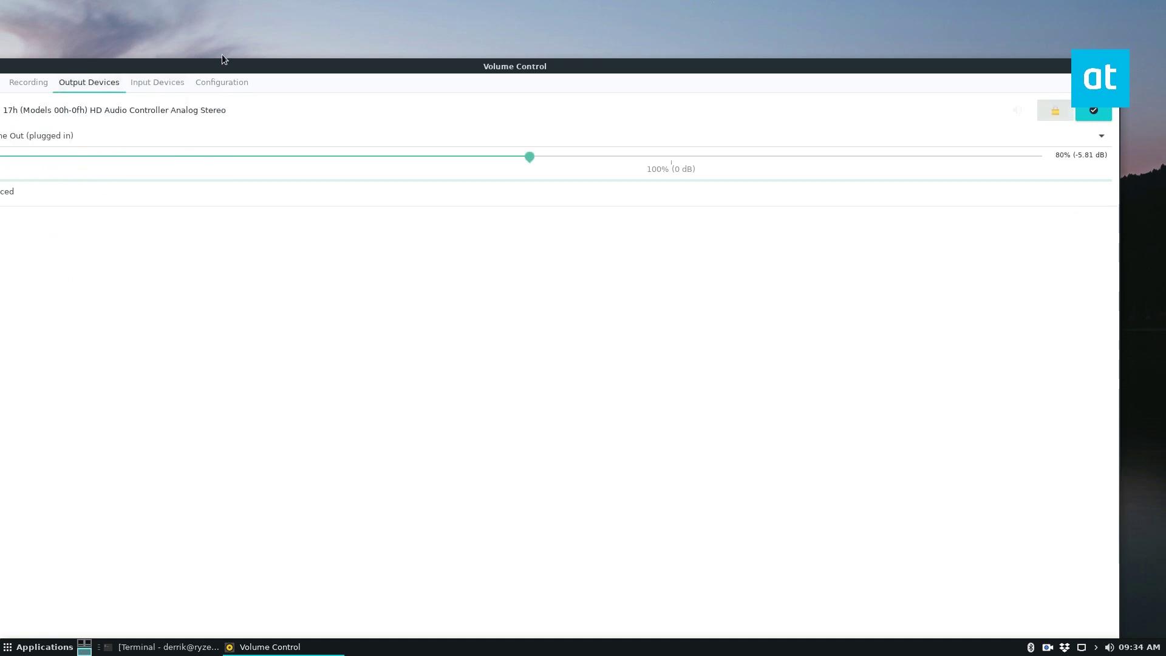
pyautogui.moveTo(222, 64); pyautogui.dragTo(341, 66)
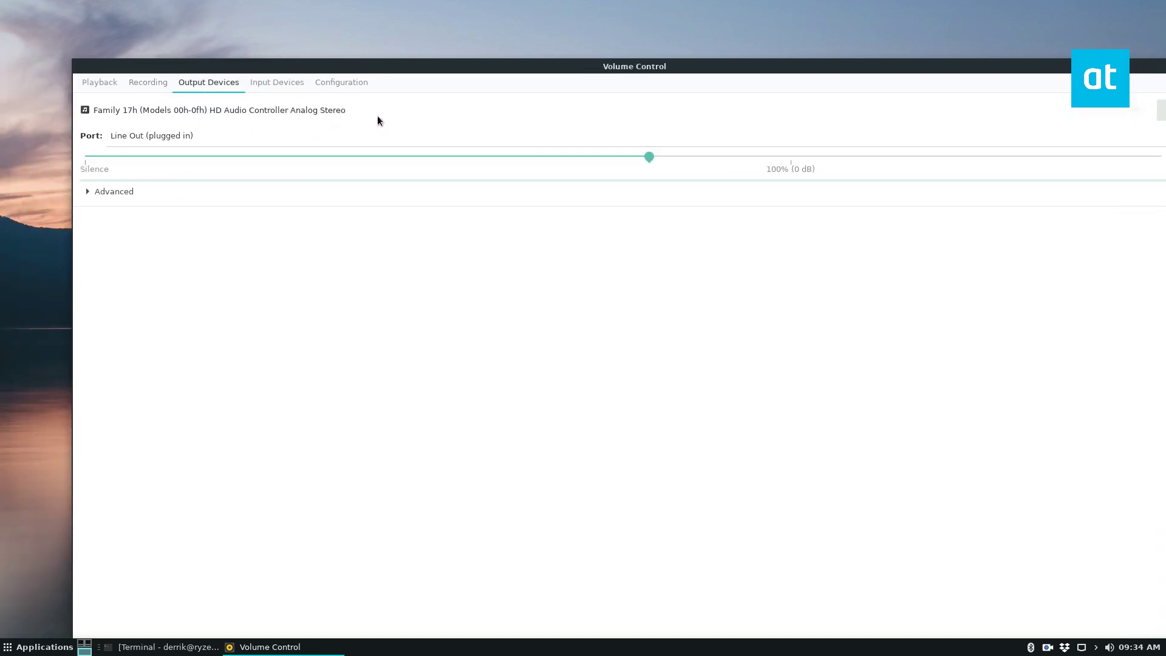
# Set Corsair VOID PRO to Analog Stereo Duplex and Family 17h to Off, then view output devices
pyautogui.click(345, 81)
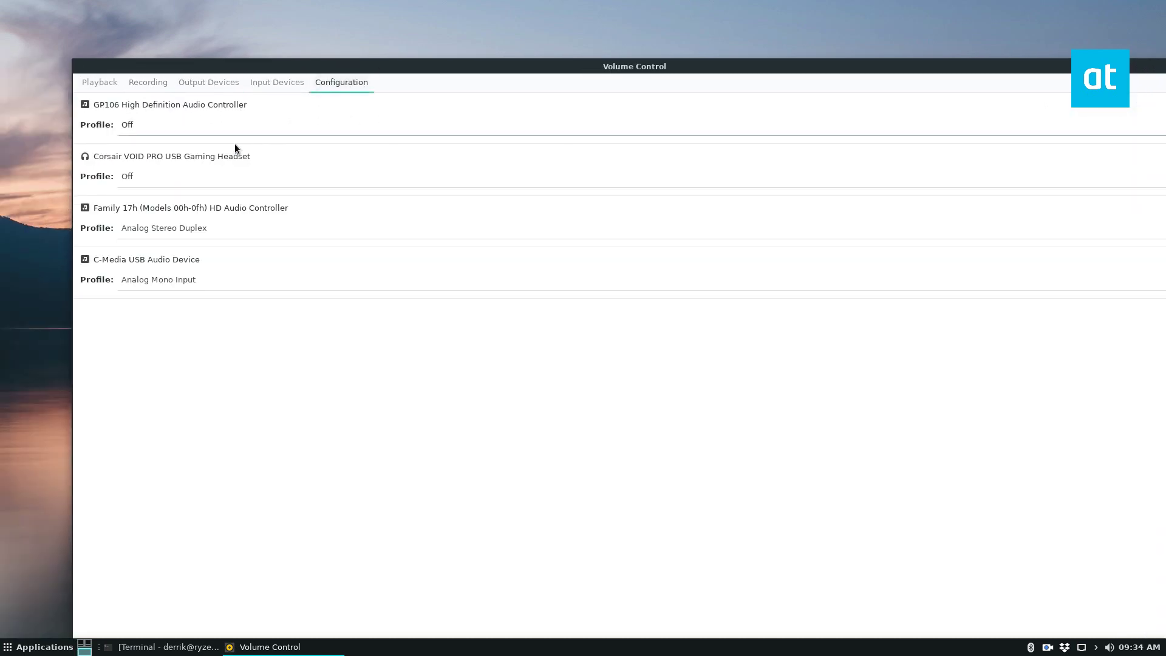
pyautogui.click(160, 170)
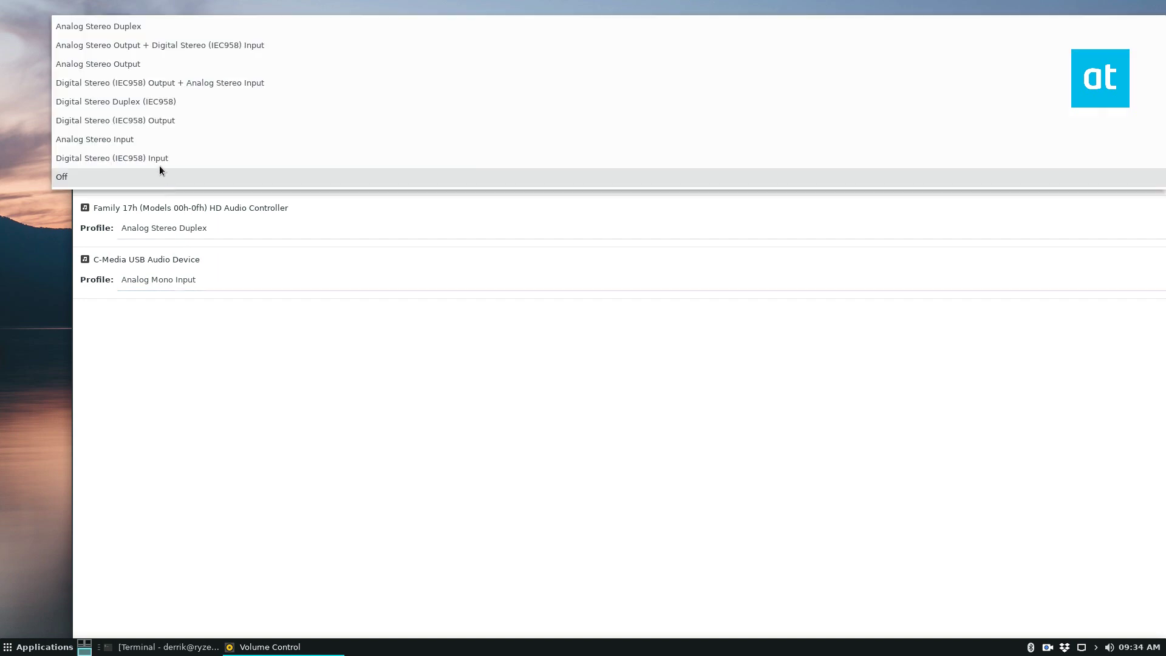
pyautogui.click(121, 28)
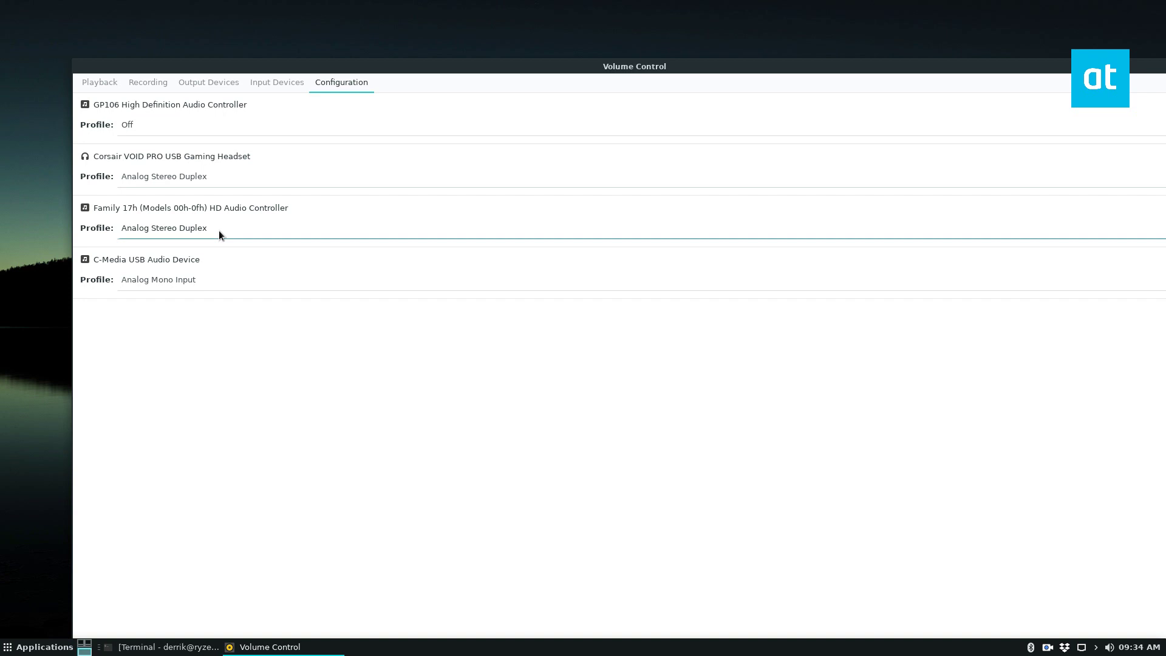
pyautogui.click(166, 227)
pyautogui.click(122, 328)
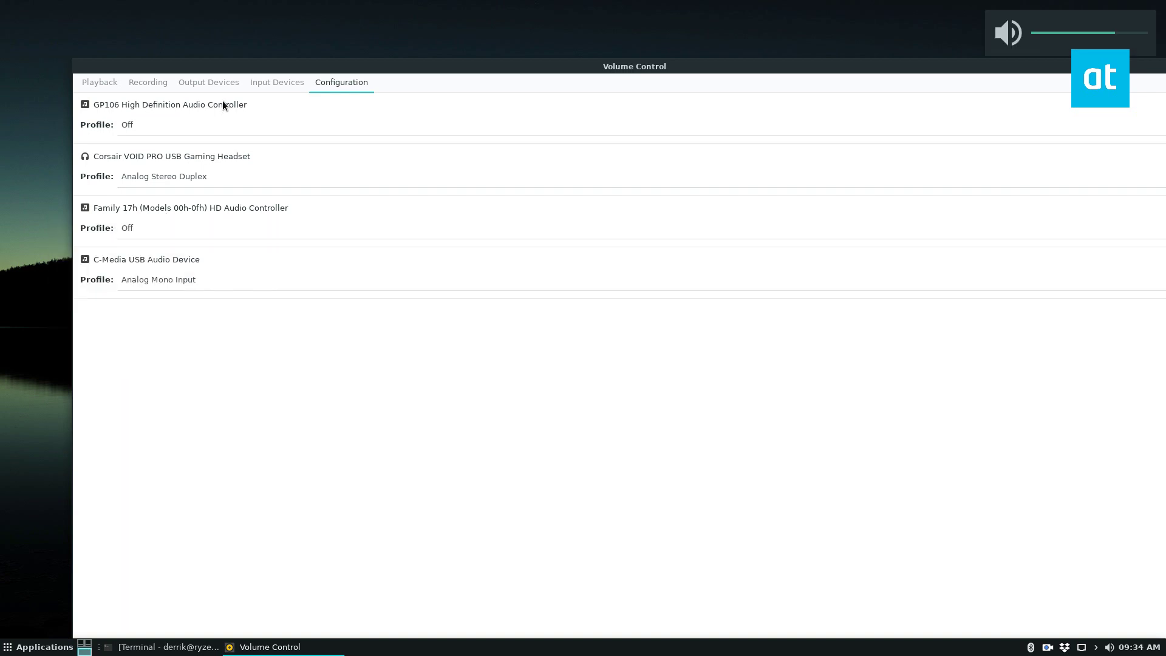
pyautogui.click(182, 82)
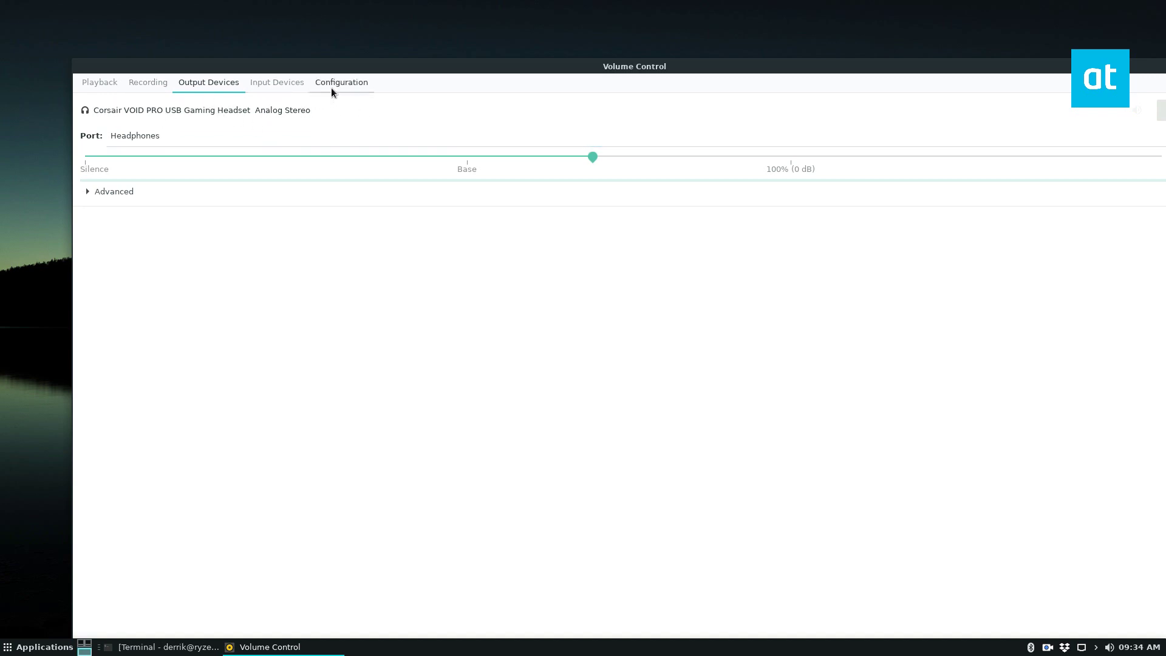
# After checking input devices, set Corsair to Off and Family 17h back to Analog Stereo Duplex
pyautogui.click(278, 82)
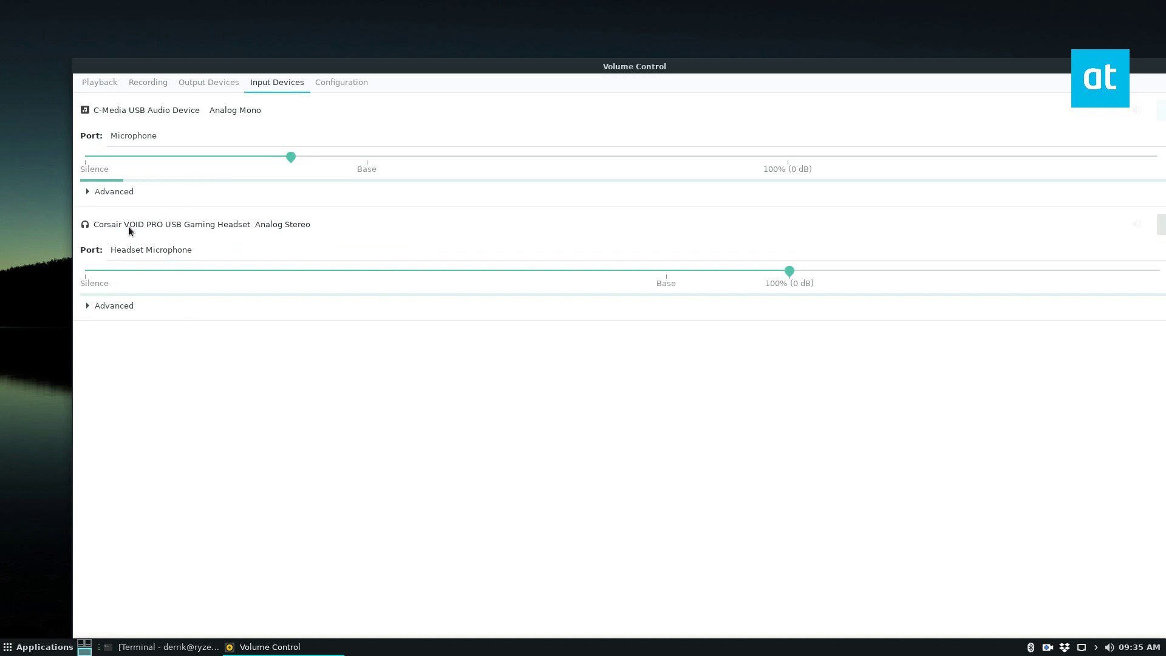
pyautogui.click(352, 77)
pyautogui.click(258, 180)
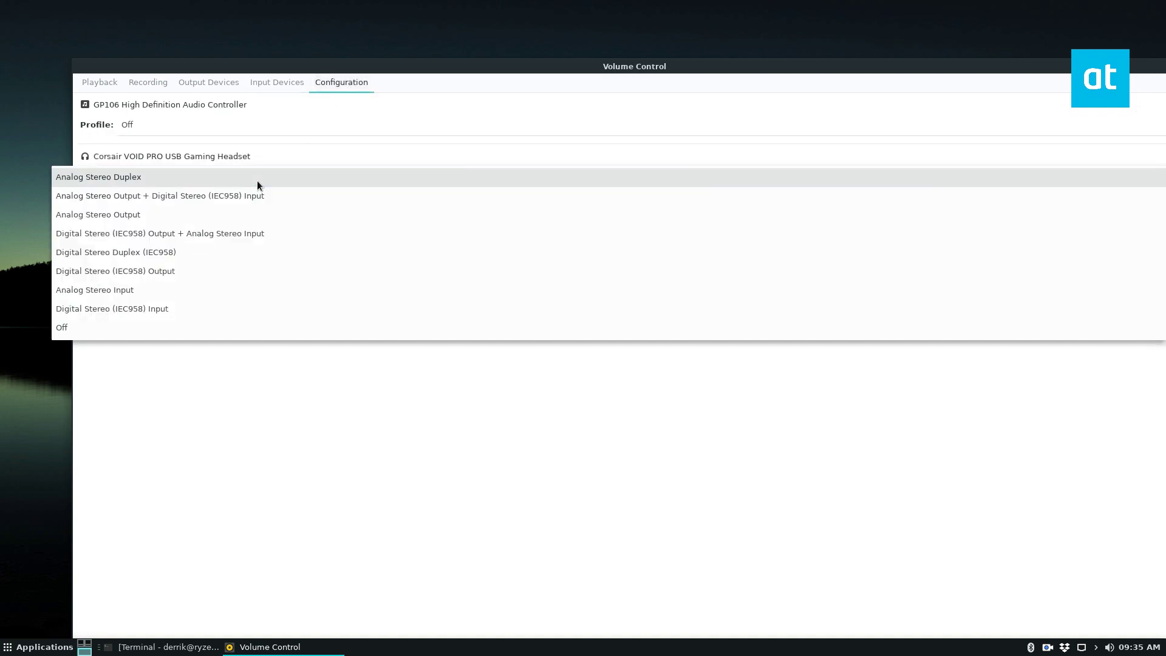
pyautogui.click(148, 323)
pyautogui.click(165, 233)
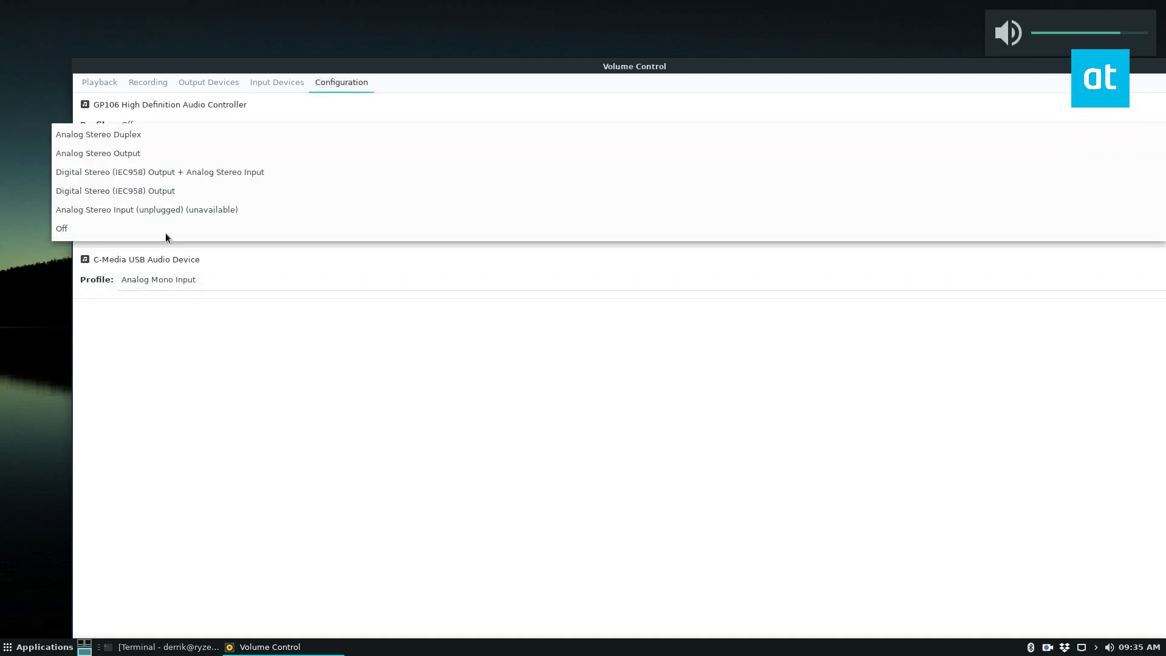
pyautogui.click(157, 151)
pyautogui.moveTo(1048, 65); pyautogui.dragTo(969, 111)
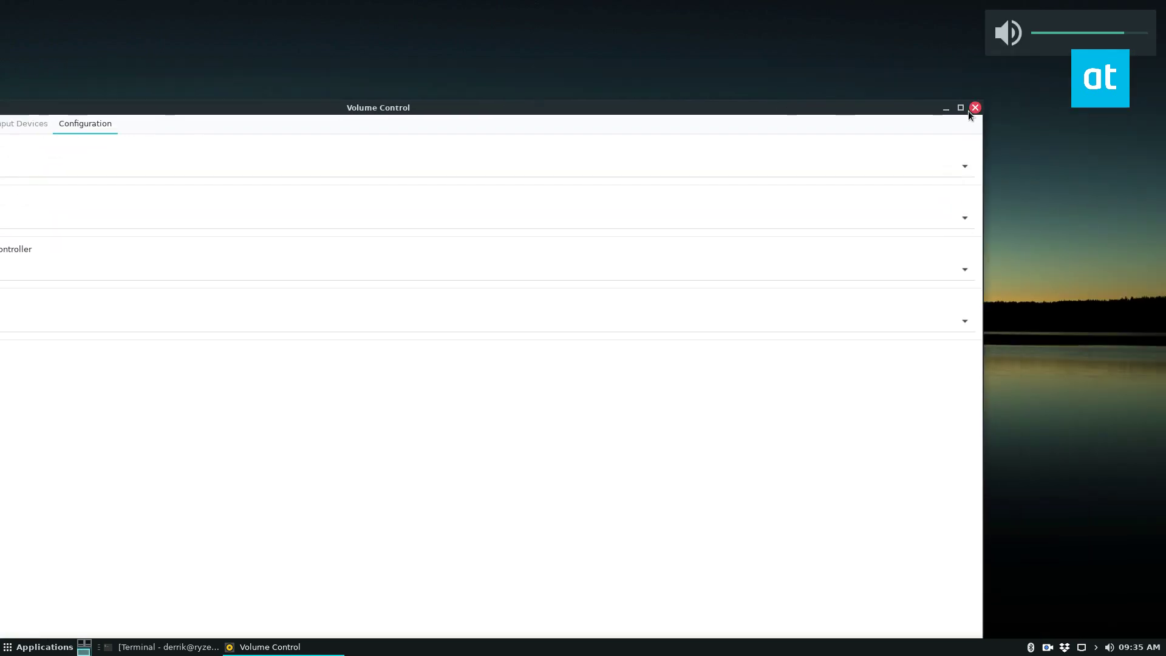
# Maximize the mixer window, briefly restore it to a smaller size, then maximize it again
pyautogui.click(960, 108)
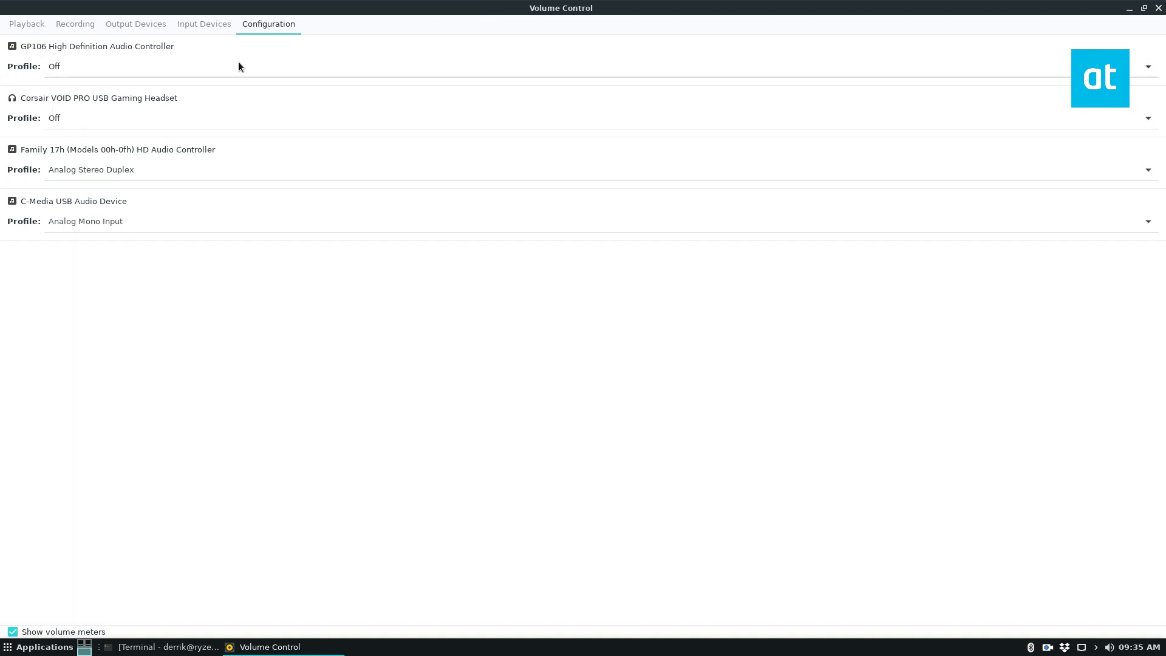
pyautogui.doubleClick(465, 9)
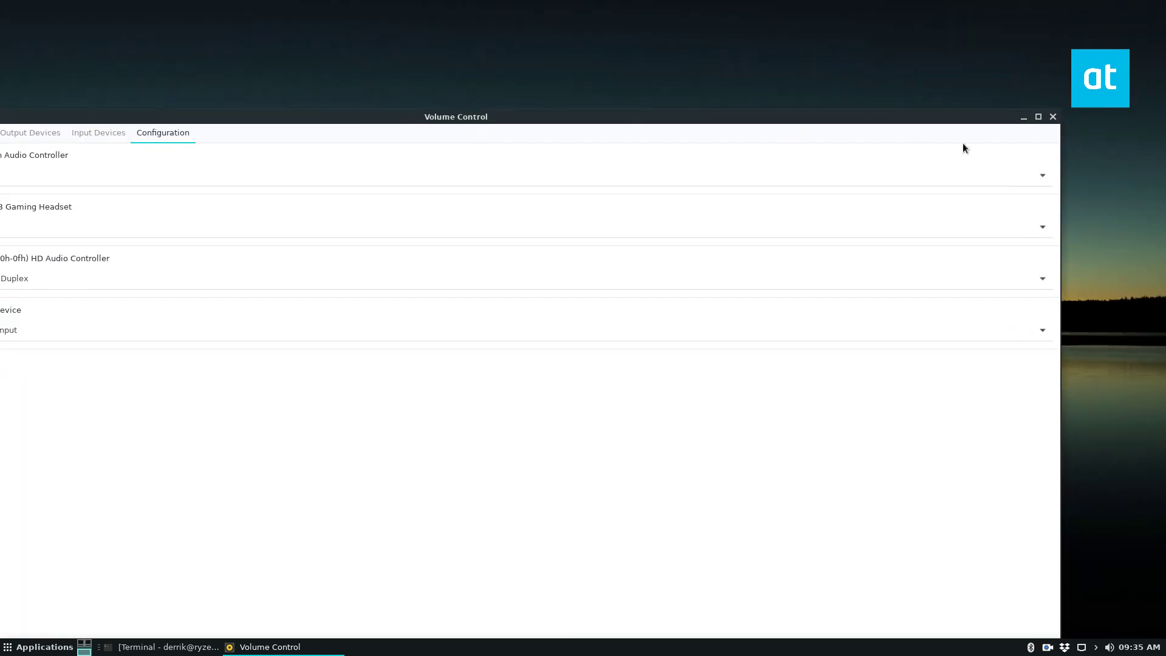
pyautogui.click(1040, 117)
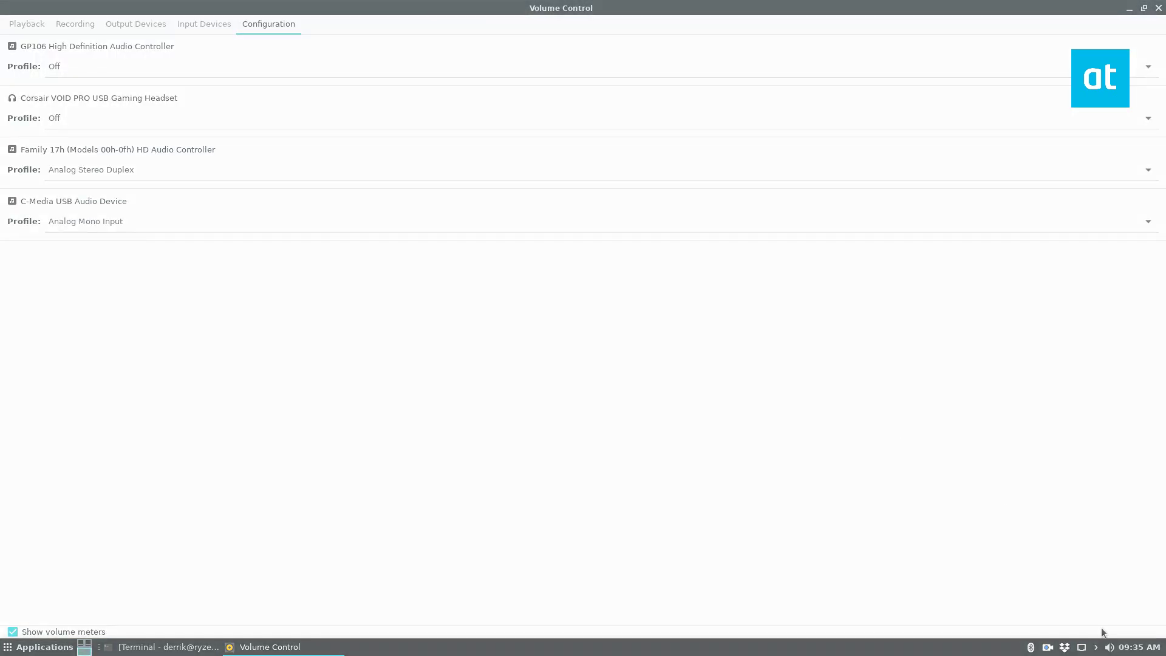